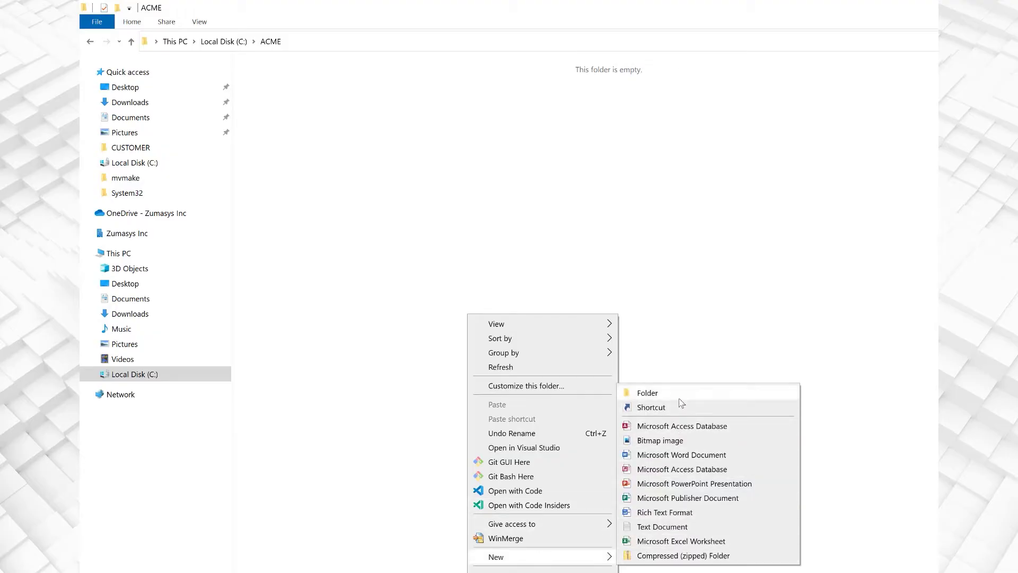
- Bring up the choices for creating a new item in the empty C:\ACME folder
click(680, 399)
- Name the new folder inside C:\ACME 'CUSTOMERS'
text(CUSTOMERS)
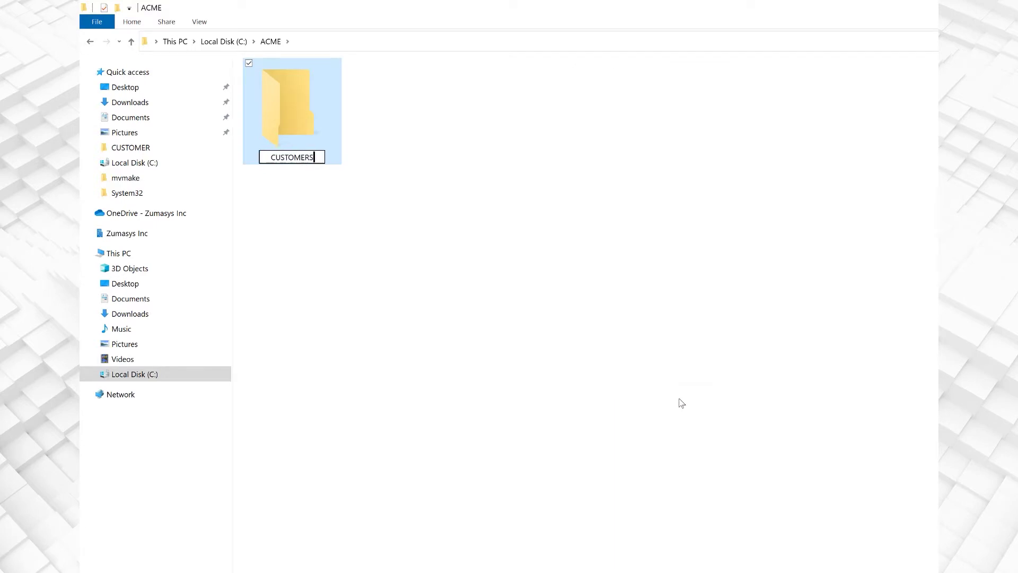
key(Return)
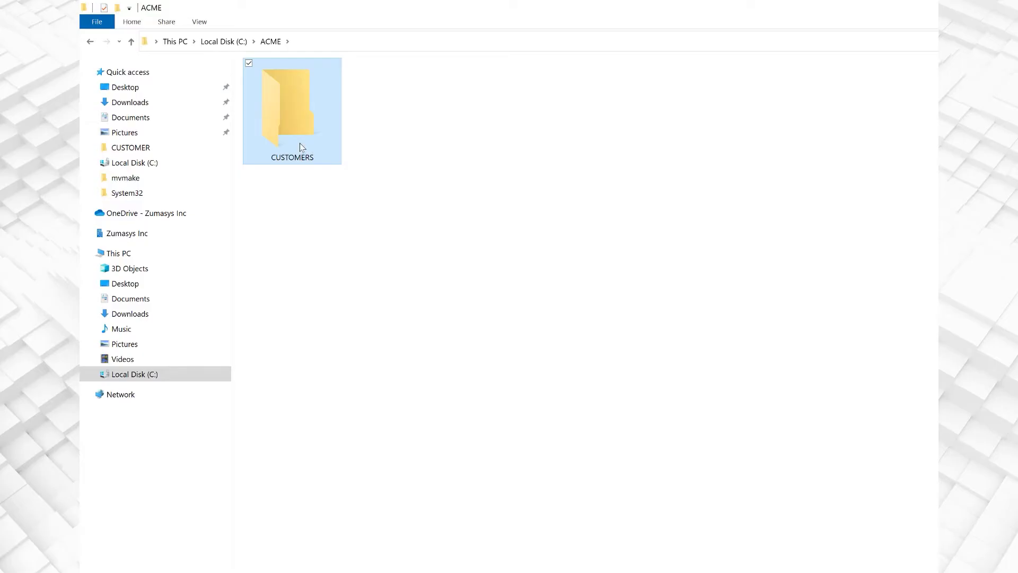
- Open the new, still-empty CUSTOMERS folder
double_click(300, 146)
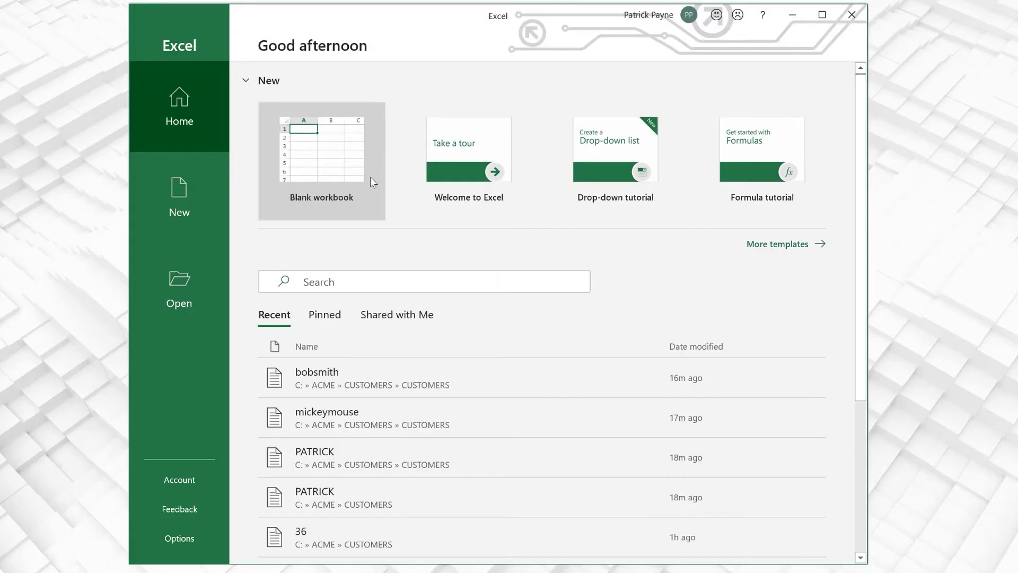
- Start a blank workbook and enter the customer's full name in A1
click(350, 175)
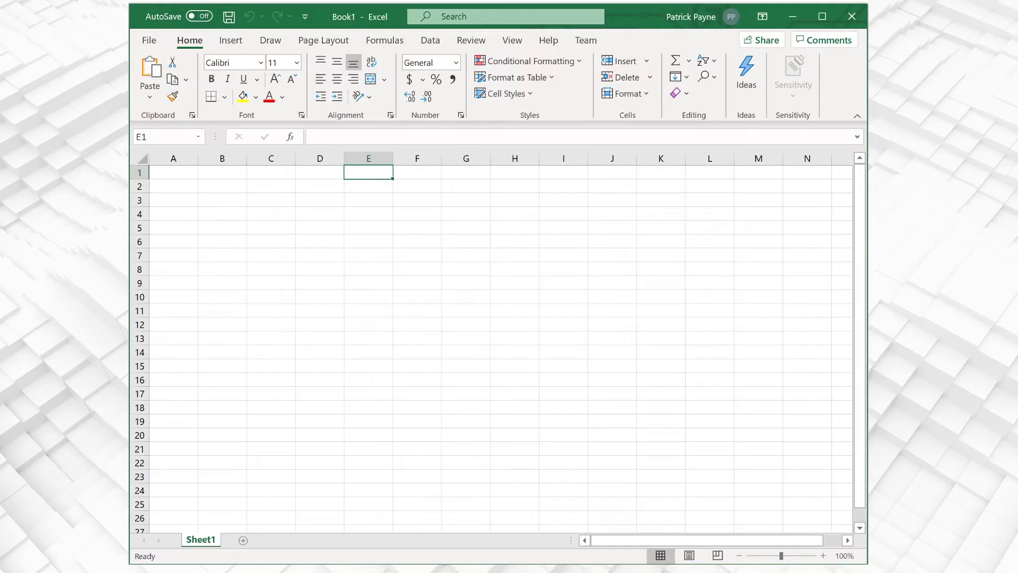
click(186, 170)
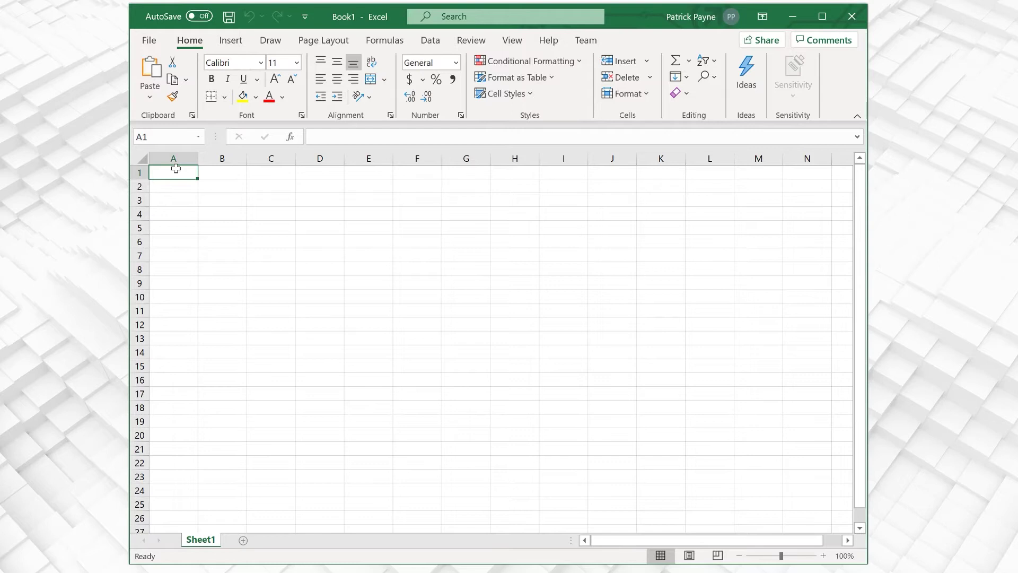
key(Return)
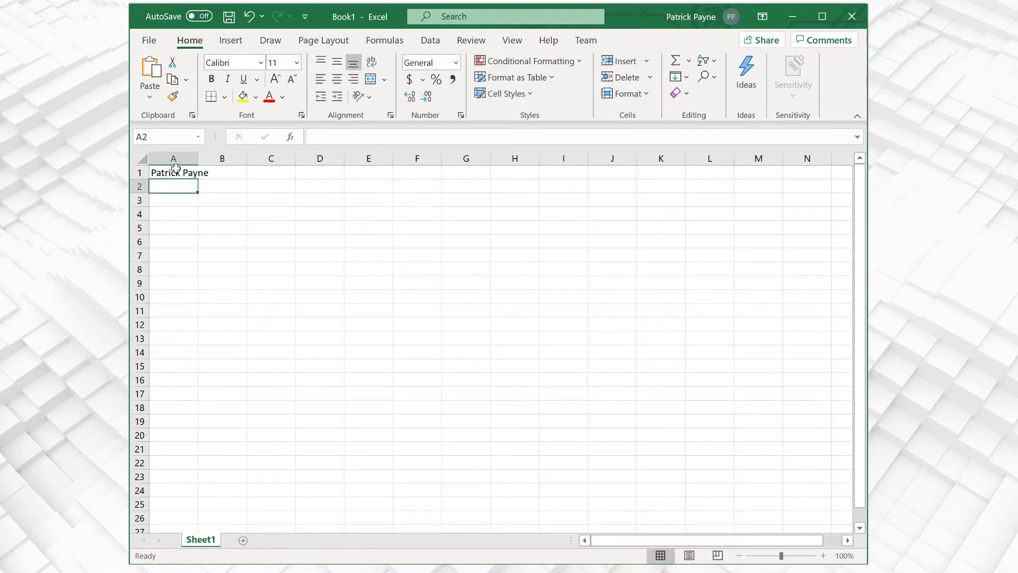
- Fill A2–A5 with 123 Some Street, City, State and Zip, and A7 with Active
text(123 Some Street)
key(Return)
text(City)
key(Return)
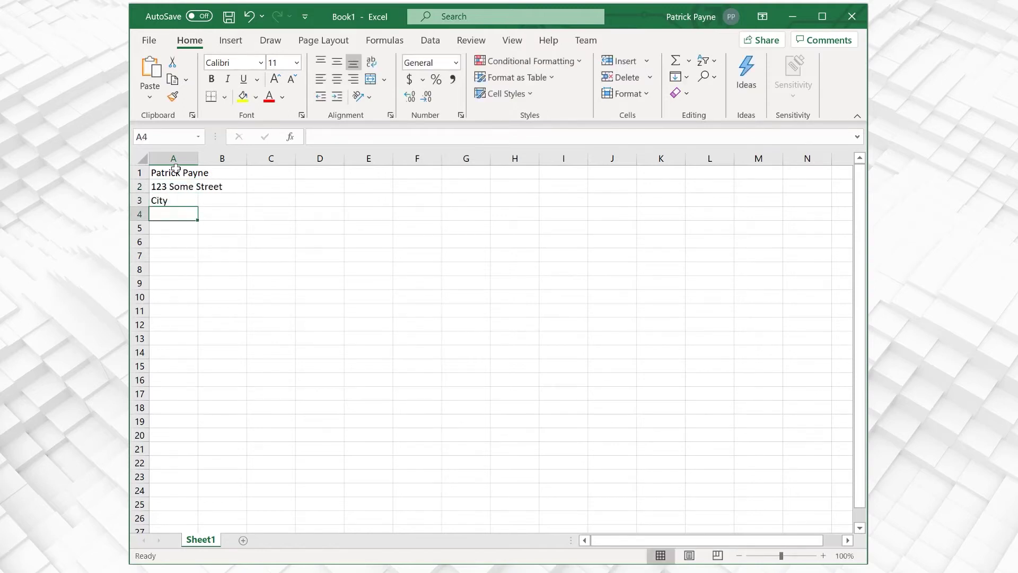
text(State)
key(Return)
text(Zip)
key(Return)
key(Return)
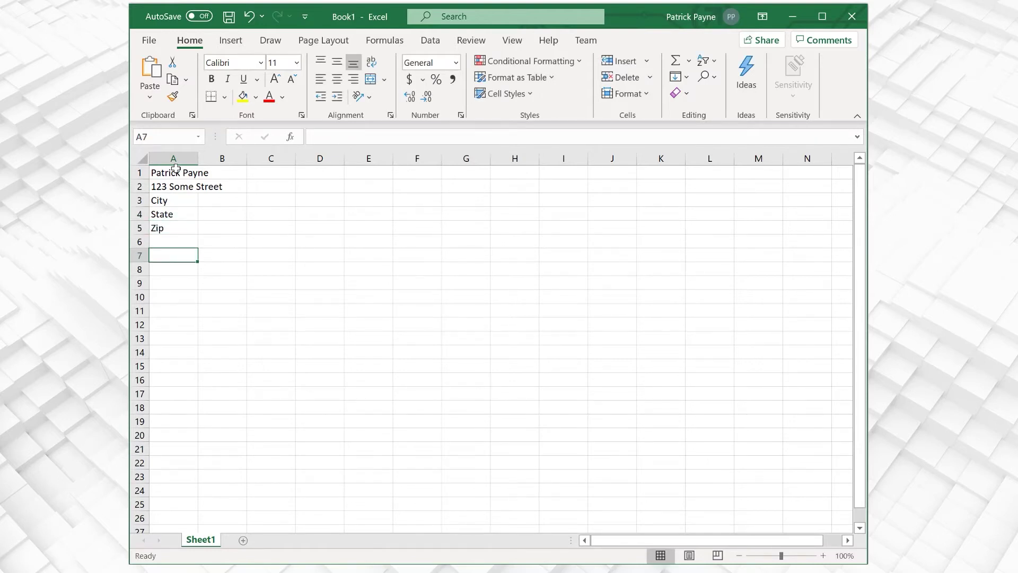
text(Active)
key(Return)
key(Return)
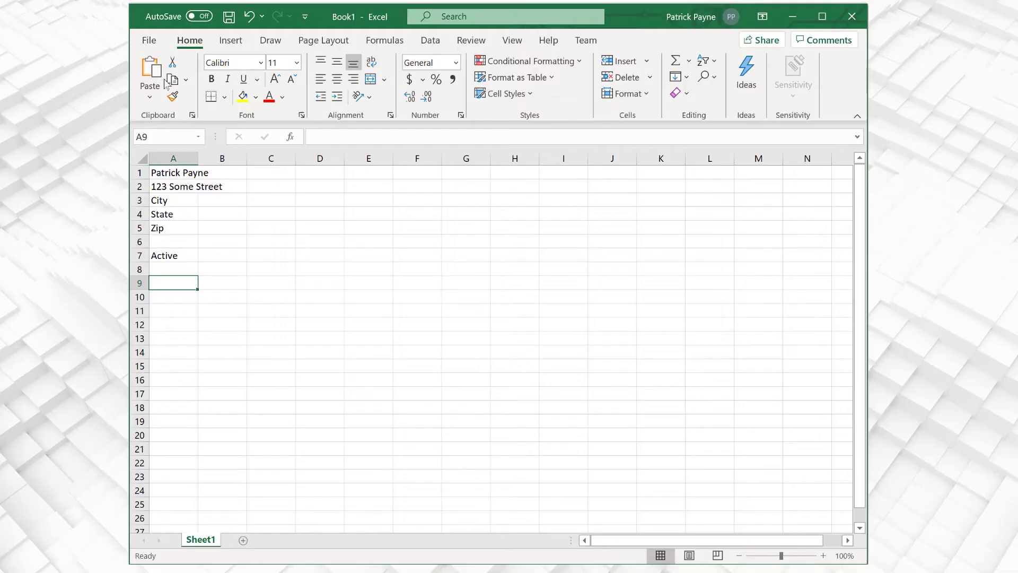
- Target C:\ACME\CUSTOMERS in the Save As dialog and list the file formats
click(149, 40)
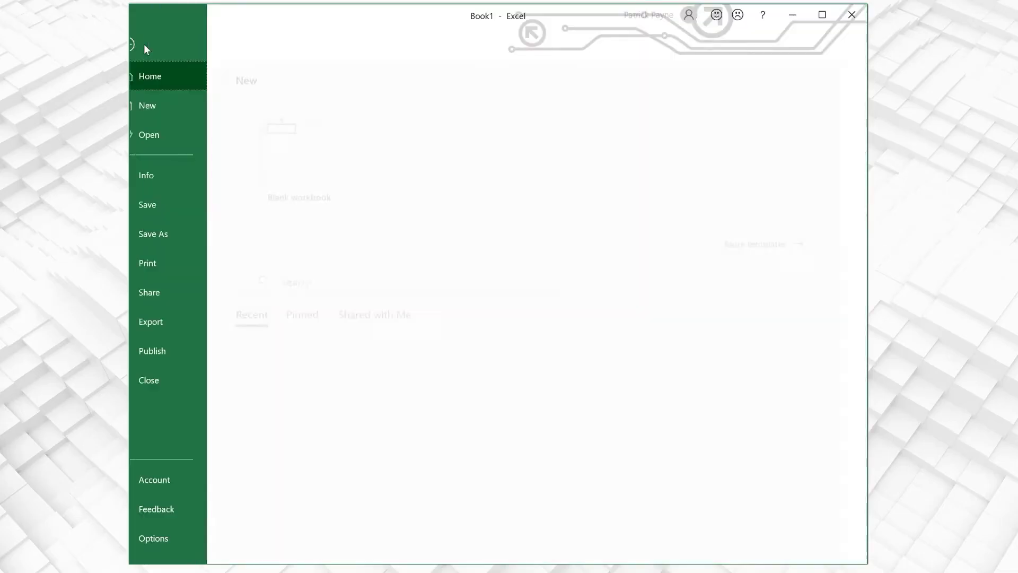
click(183, 227)
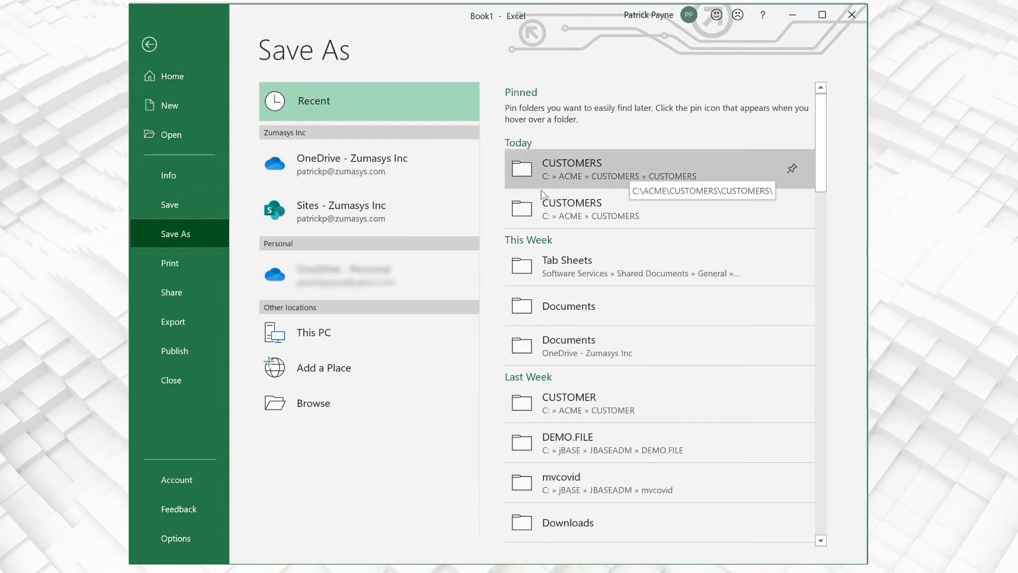
click(330, 407)
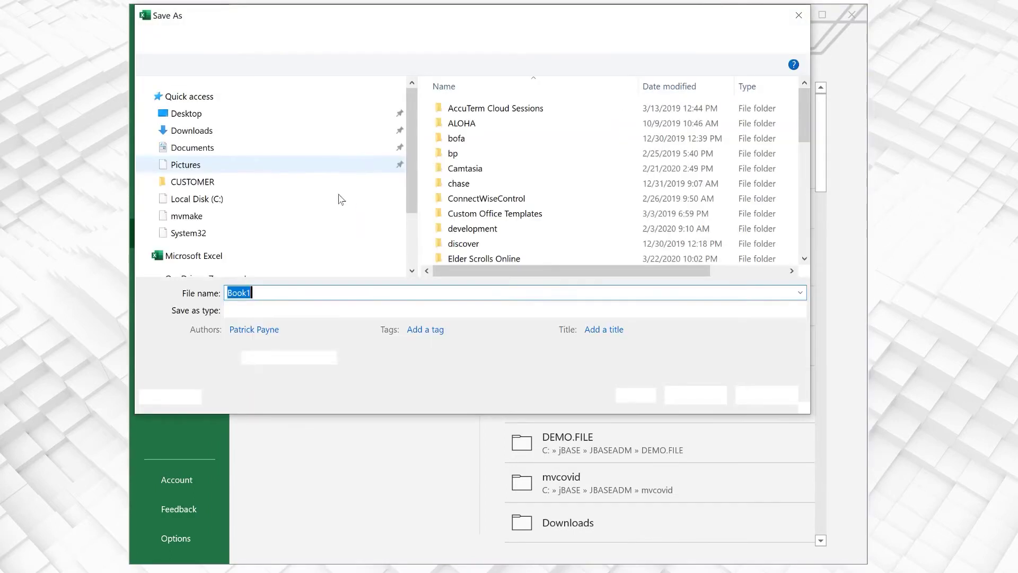
scroll(265, 185, down, 1)
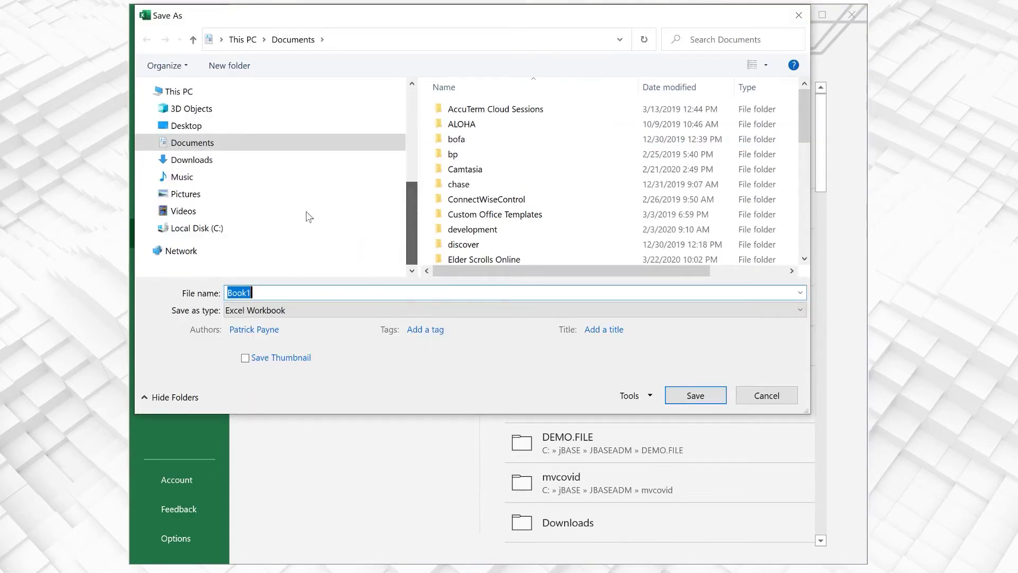
click(197, 227)
double_click(514, 141)
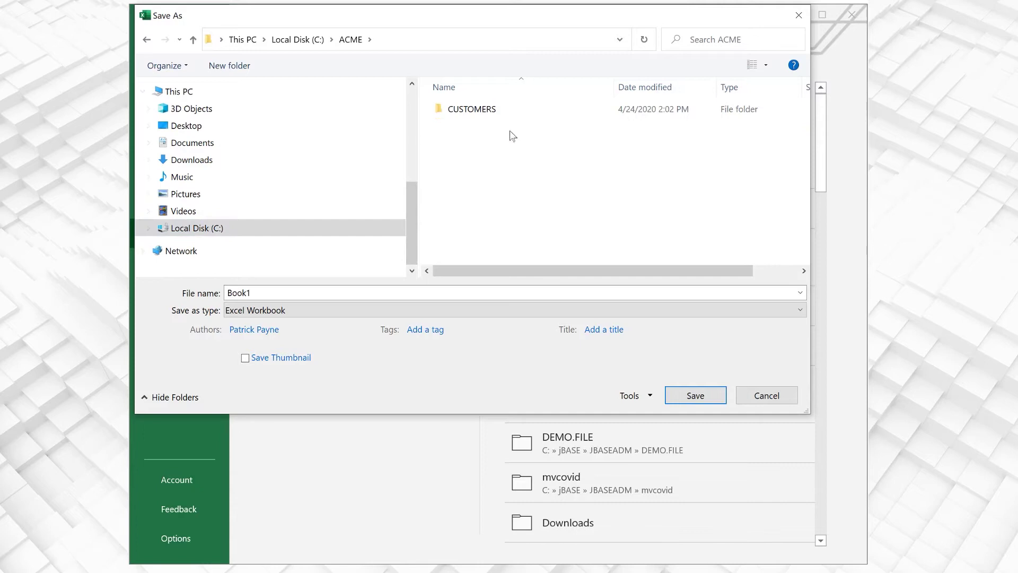
click(505, 113)
double_click(505, 113)
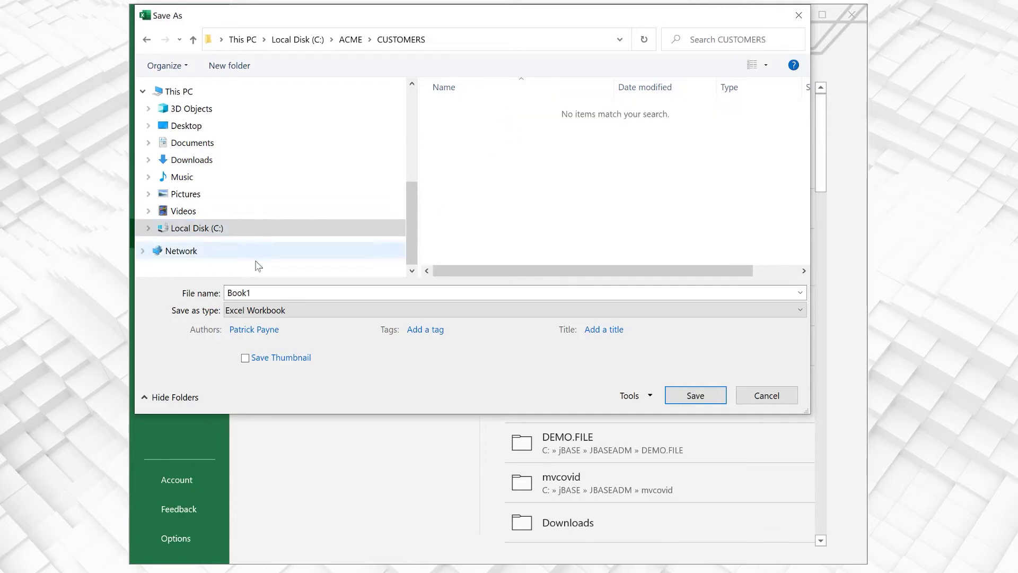
click(281, 312)
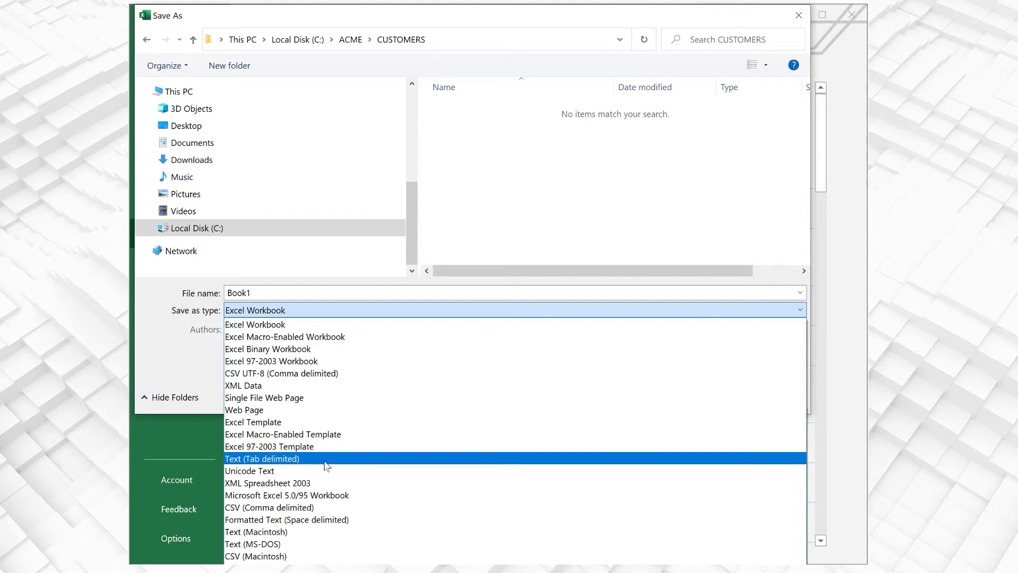
- Save as Text (Tab delimited), replacing Book1 with a file name based on the customer's name
click(296, 459)
double_click(291, 293)
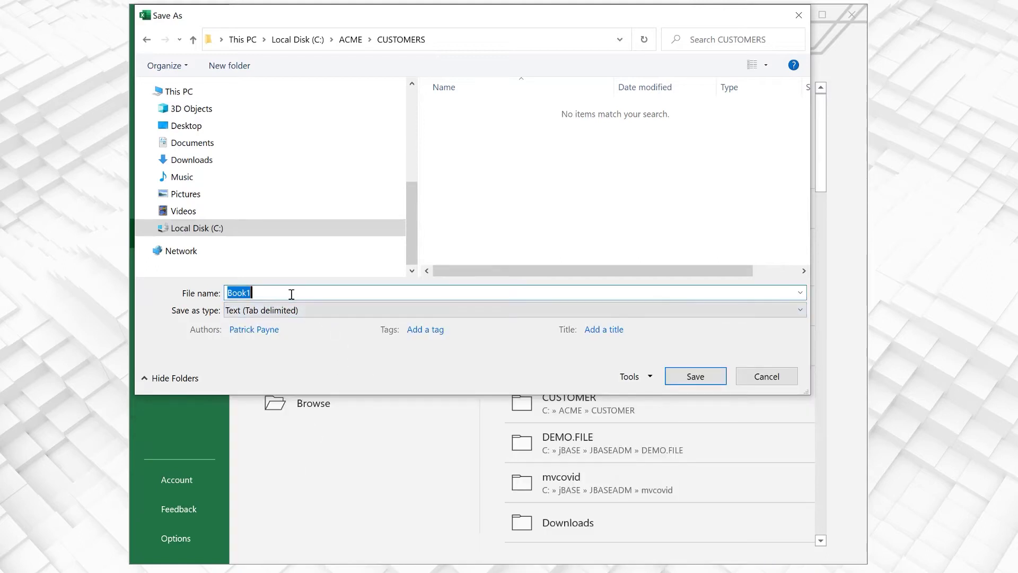
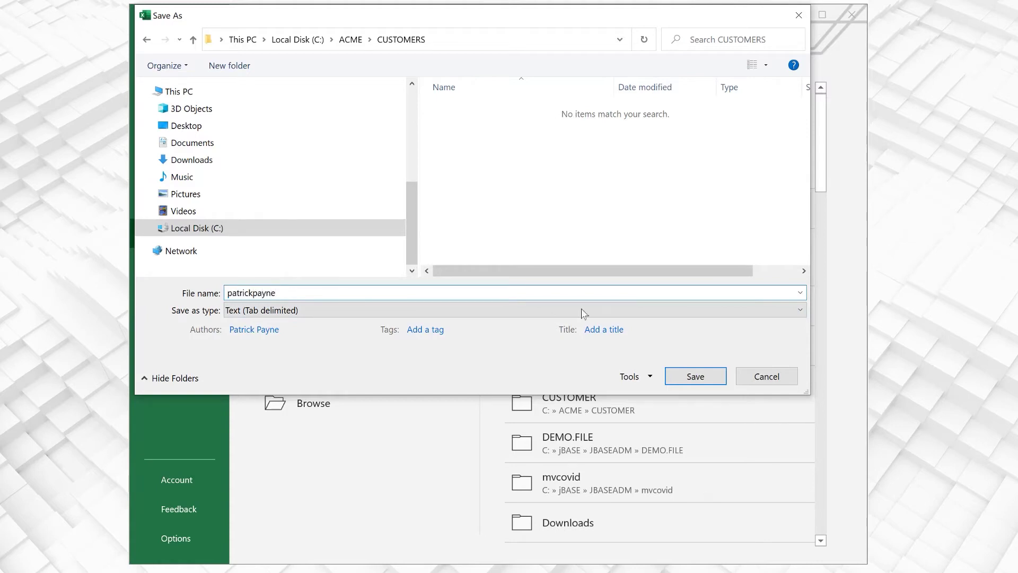
click(695, 376)
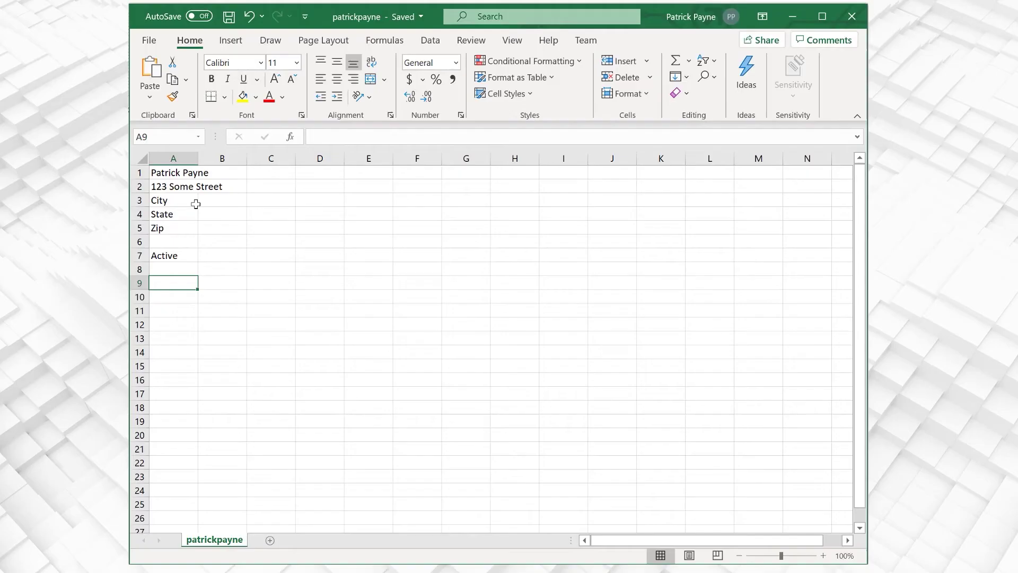
- Replace the name in A1 with the second customer's full name
double_click(177, 172)
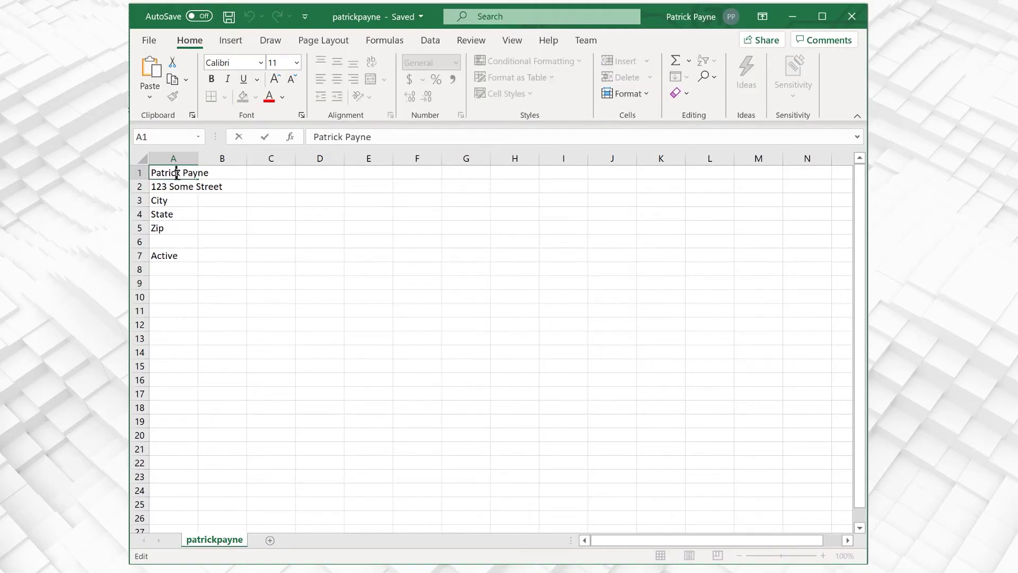
key(Right)
key(Right)
key(Right)
key(Right)
key(Right)
key(Right)
key(Right)
key(BackSpace)
key(BackSpace)
key(BackSpace)
key(BackSpace)
key(BackSpace)
key(BackSpace)
key(BackSpace)
key(BackSpace)
key(BackSpace)
key(BackSpace)
key(BackSpace)
key(BackSpace)
key(BackSpace)
text(Bob Smith)
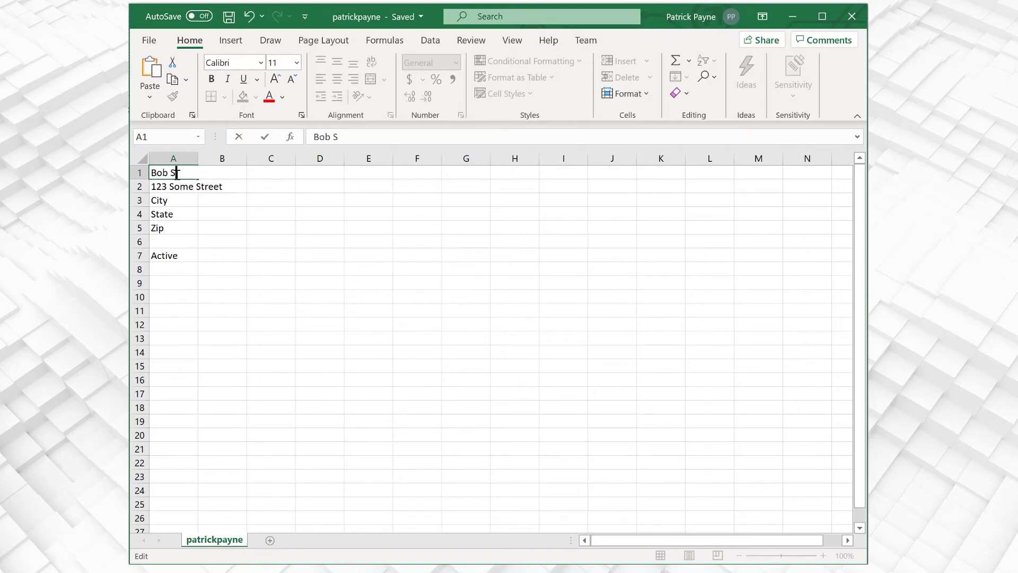
click(188, 257)
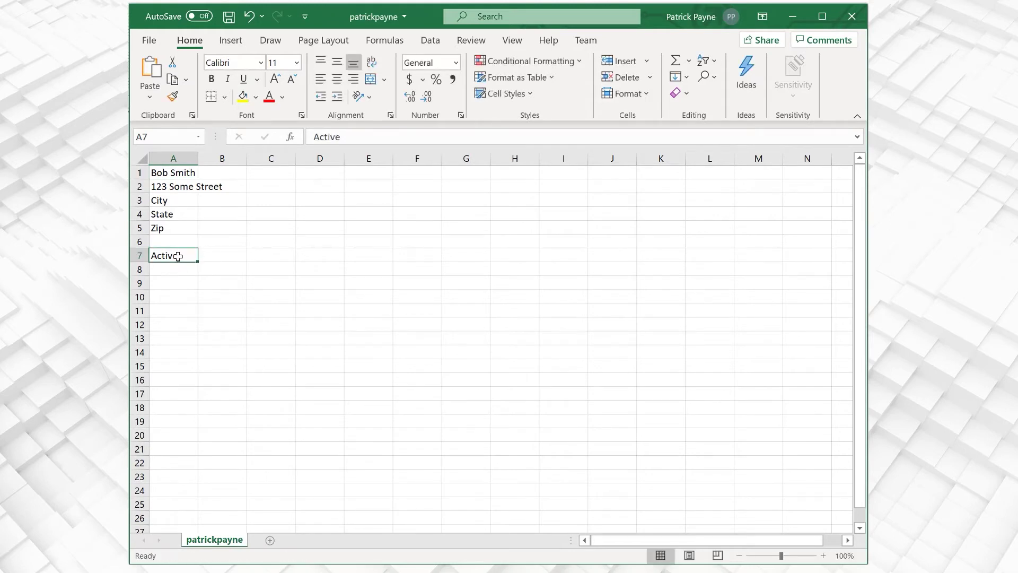
- Change the status in A7 from Active to Inactive
double_click(179, 257)
key(BackSpace)
key(BackSpace)
key(BackSpace)
key(BackSpace)
key(BackSpace)
key(BackSpace)
text(Inactive)
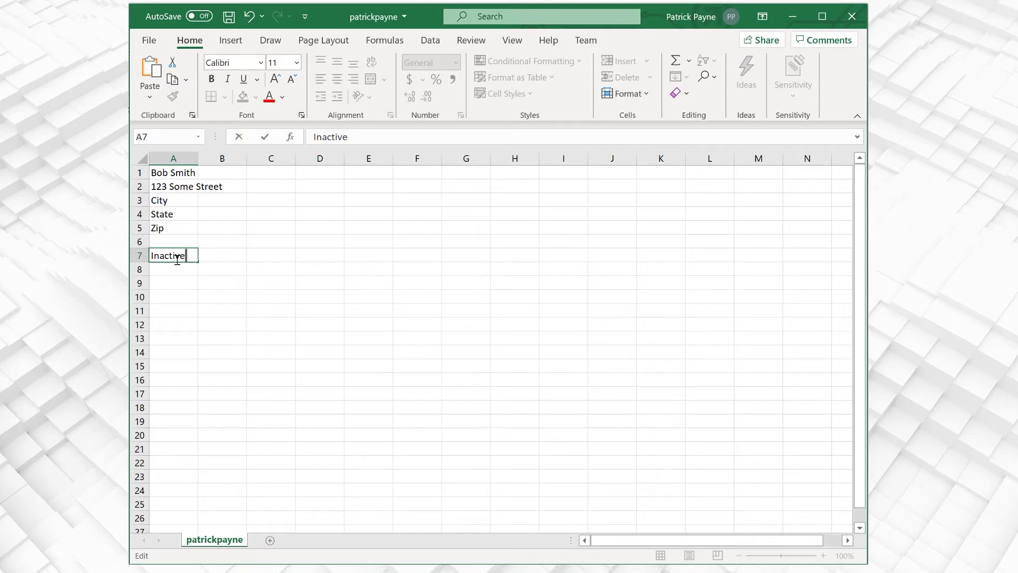
- Save the edited record in C:\ACME\CUSTOMERS under the second customer's file name
click(142, 40)
click(176, 228)
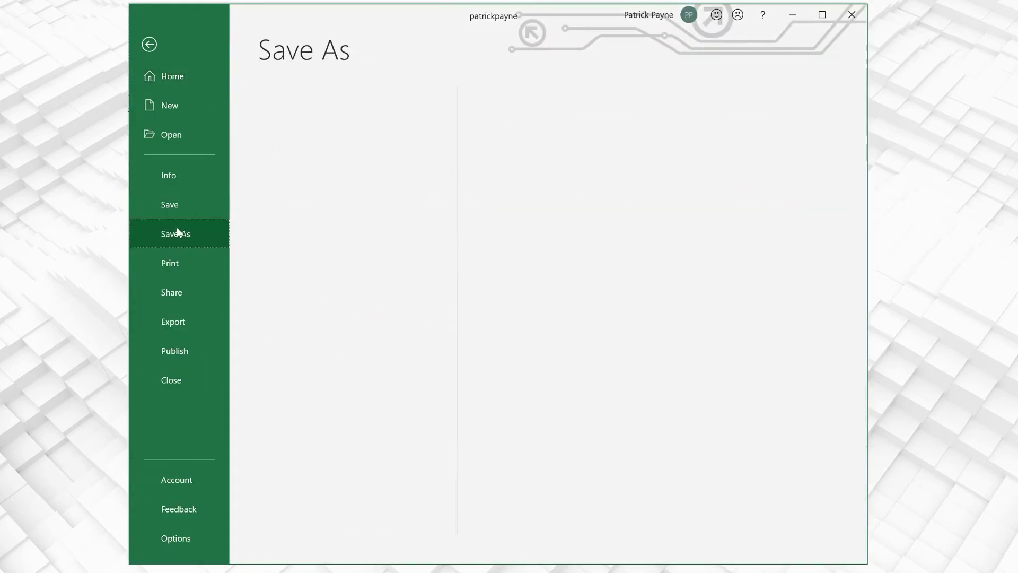
double_click(598, 111)
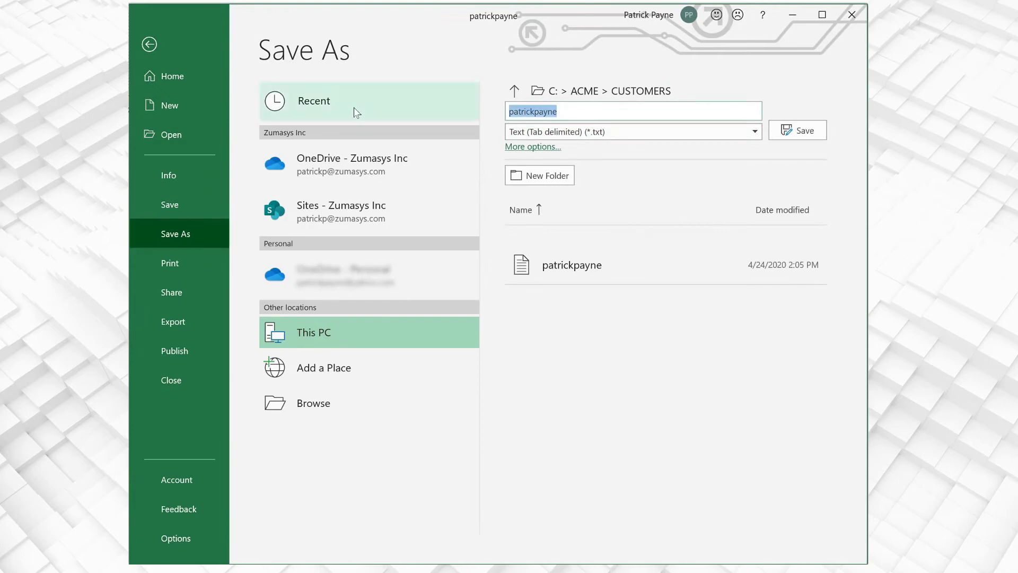
text(bobsmith)
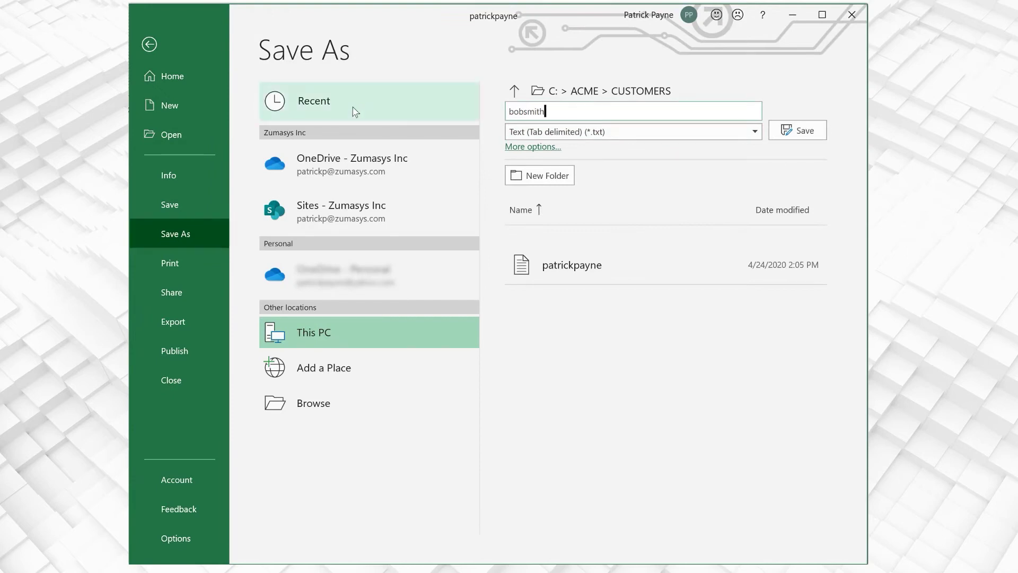
key(Return)
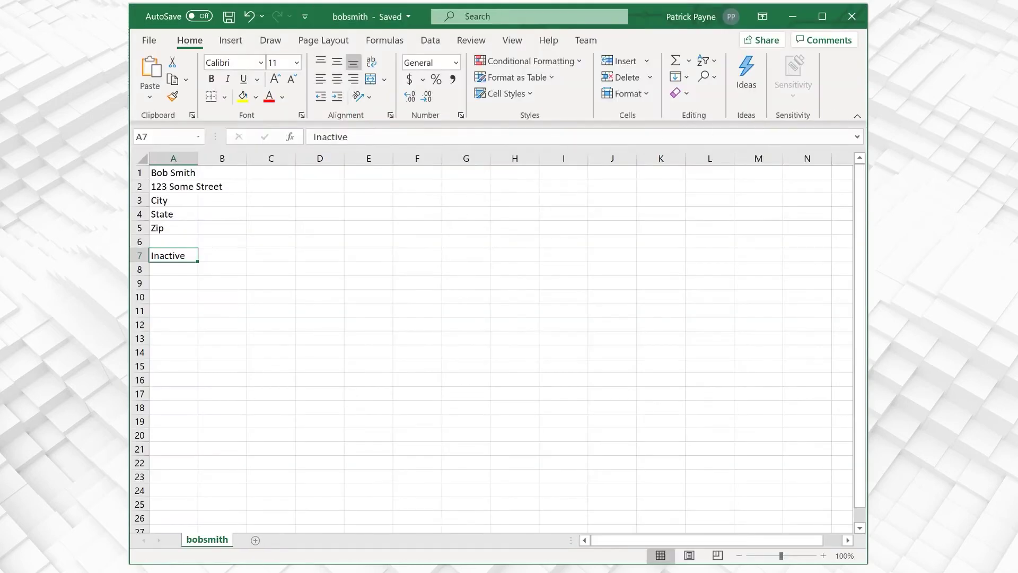